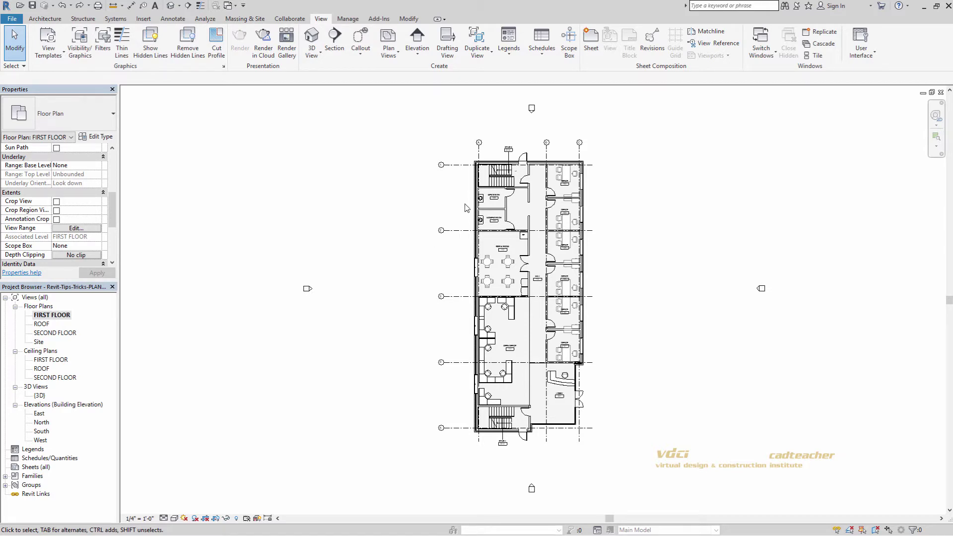
- Pan and zoom the first-floor plan to inspect the women's bath window
scroll(467, 208, "up", 5)
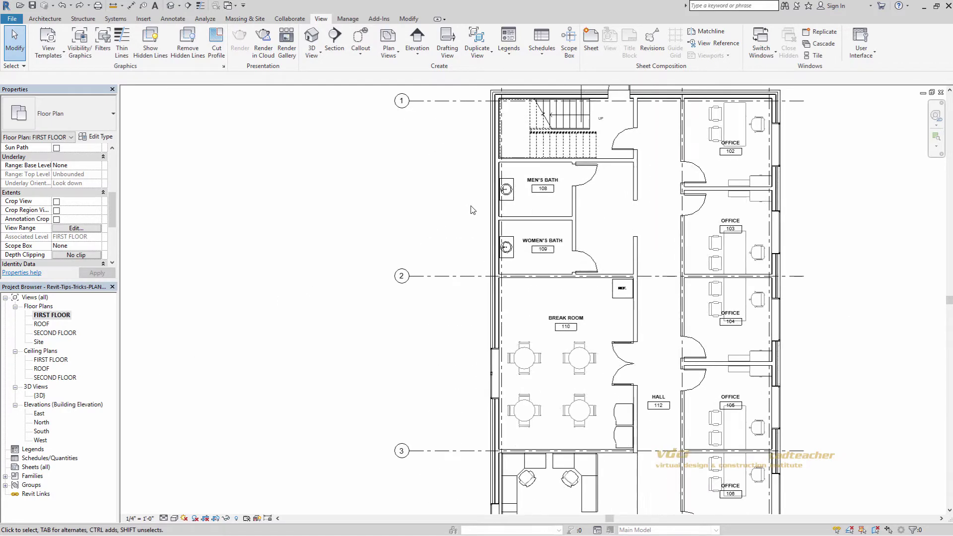
middle_click_drag(475, 209, 396, 234)
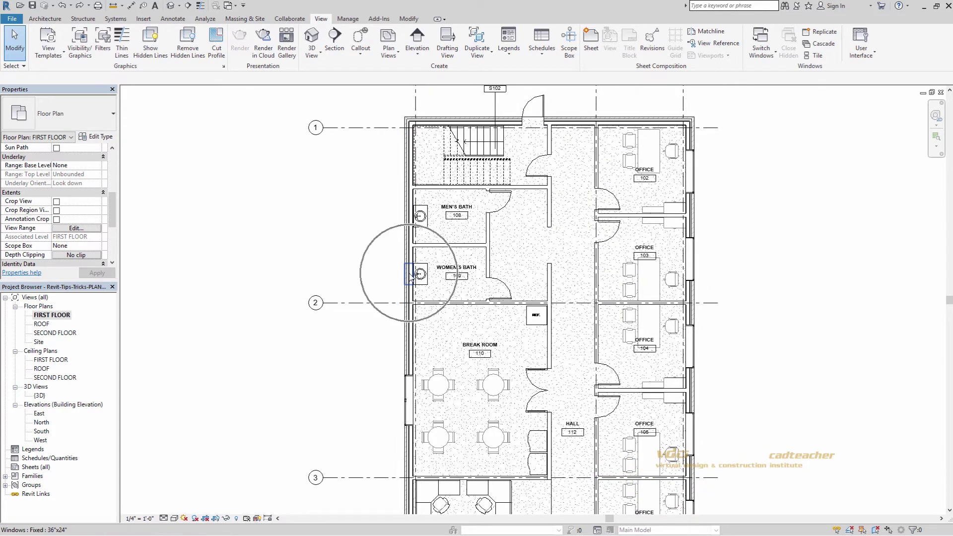
left_click_drag(411, 272, 412, 218)
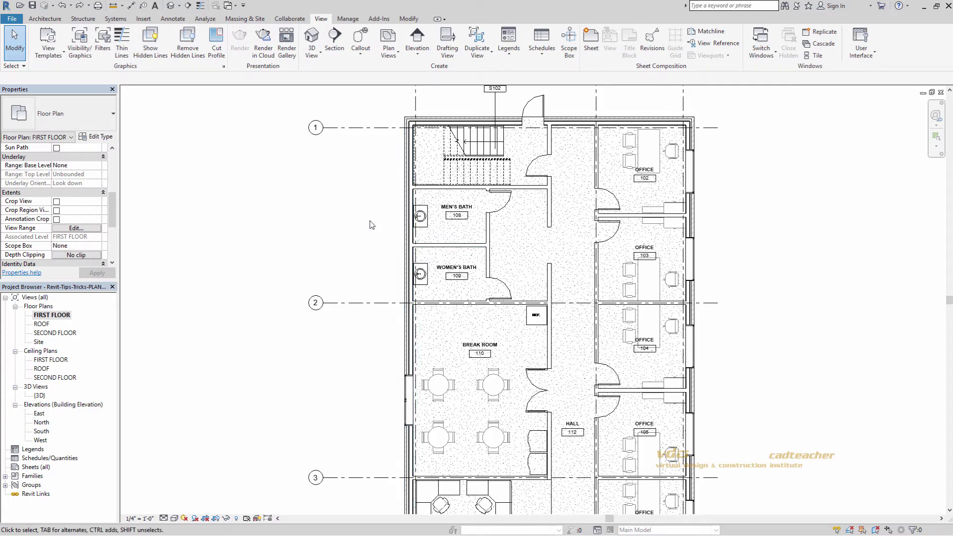
scroll(365, 228, "down", 2)
scroll(365, 227, "down", 1)
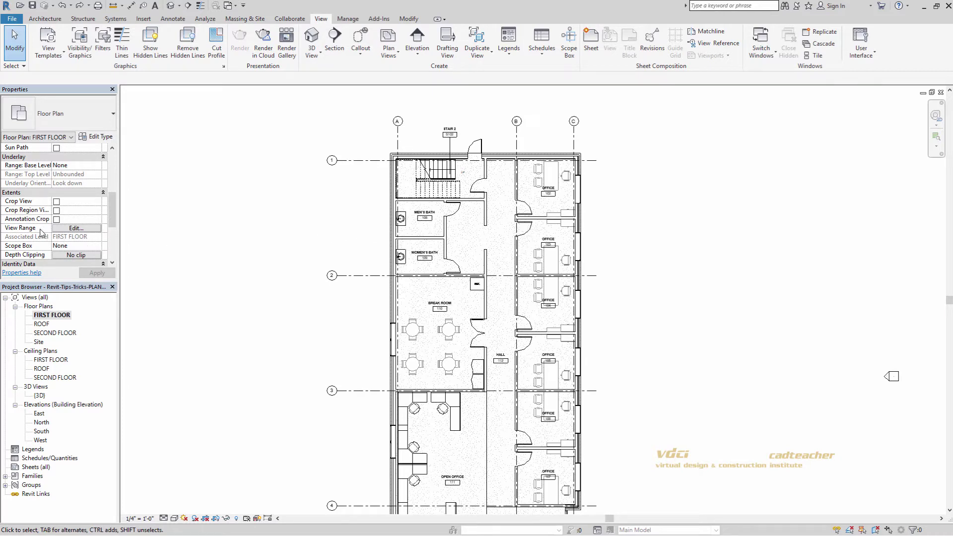
- Review the first floor's view range, leaving the top and view depth unchanged
left_click(74, 228)
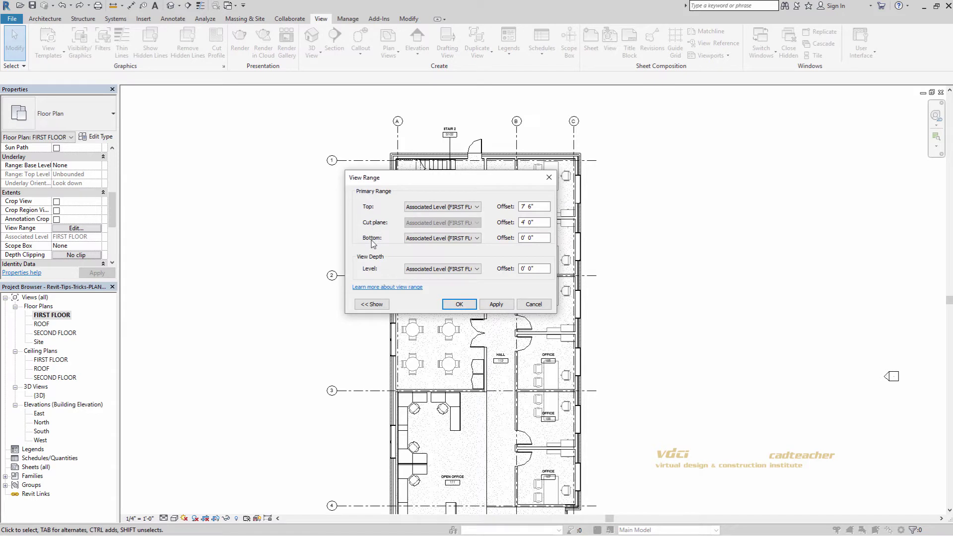
left_click(477, 206)
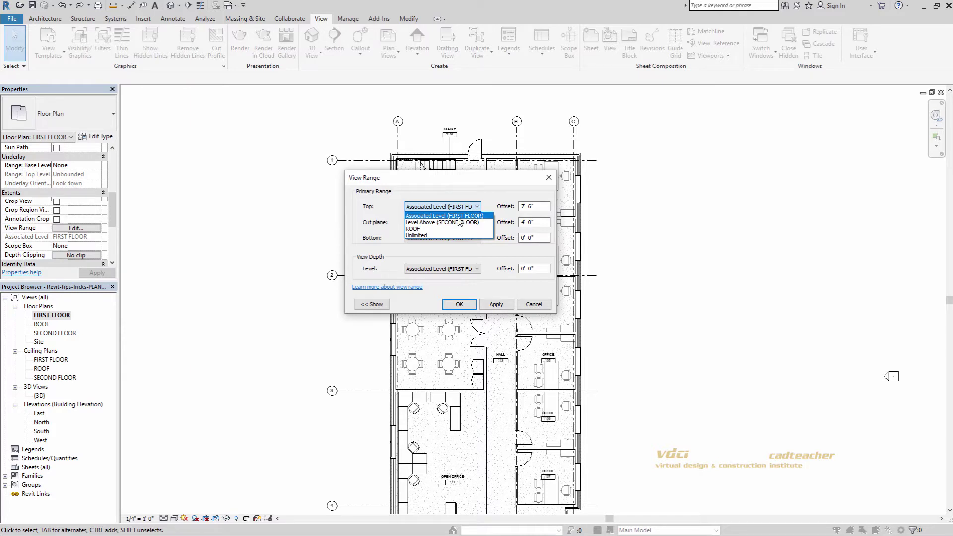
left_click(487, 209)
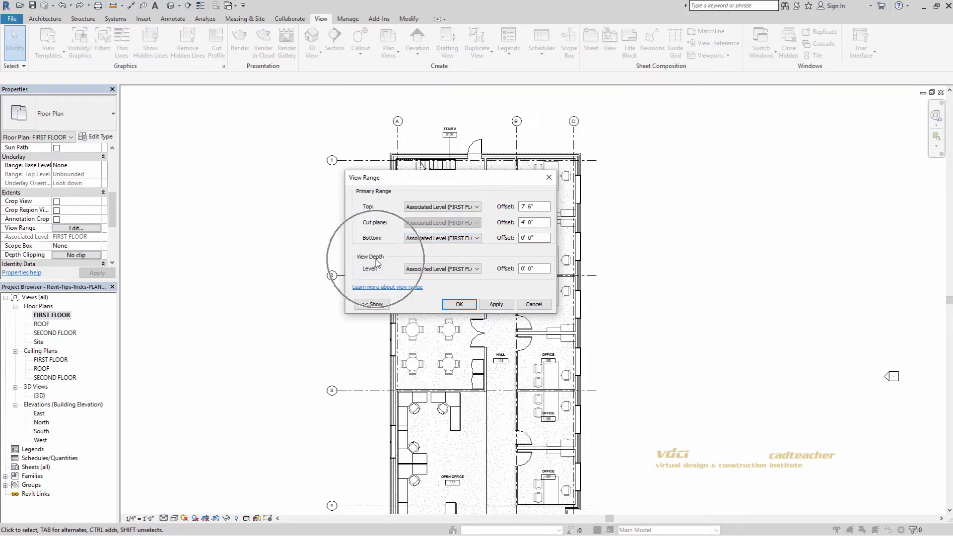
left_click(477, 270)
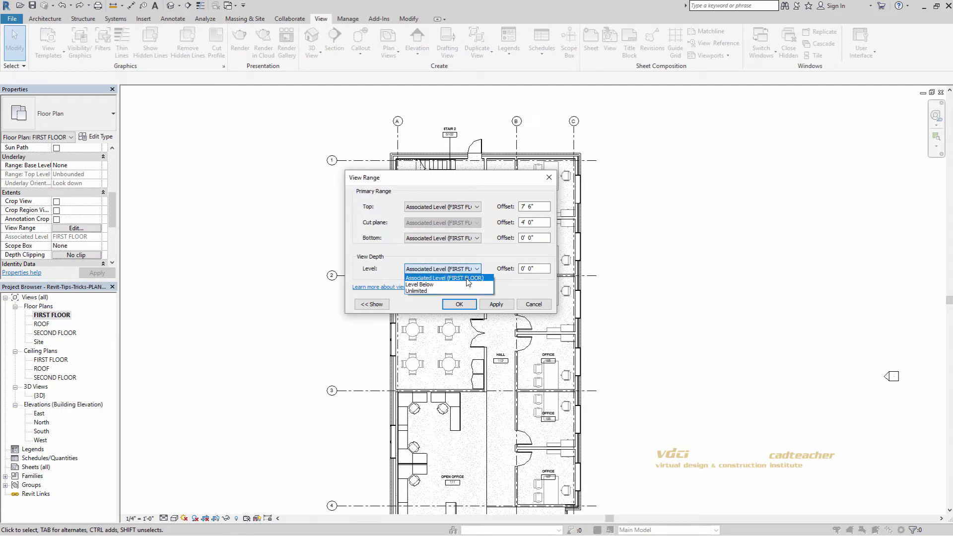
left_click(477, 281)
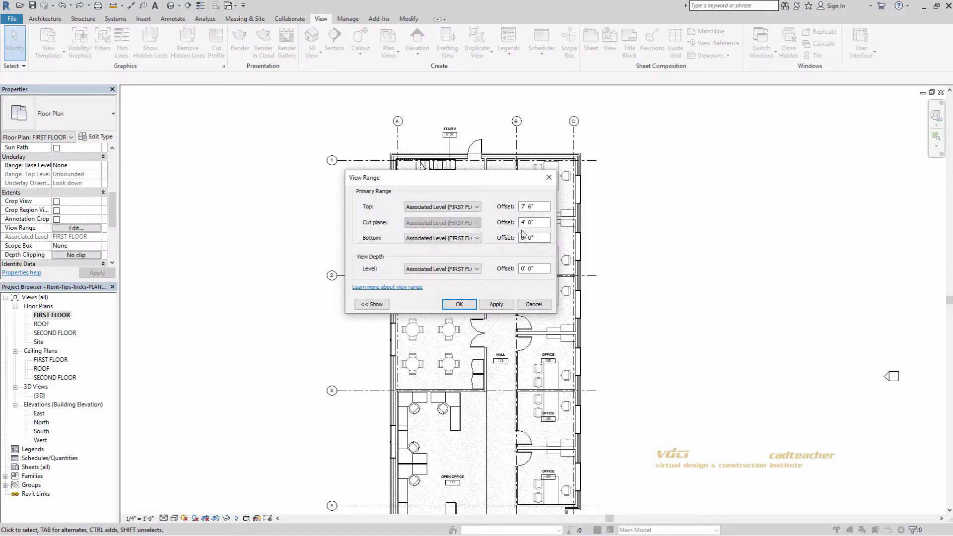
left_click(459, 303)
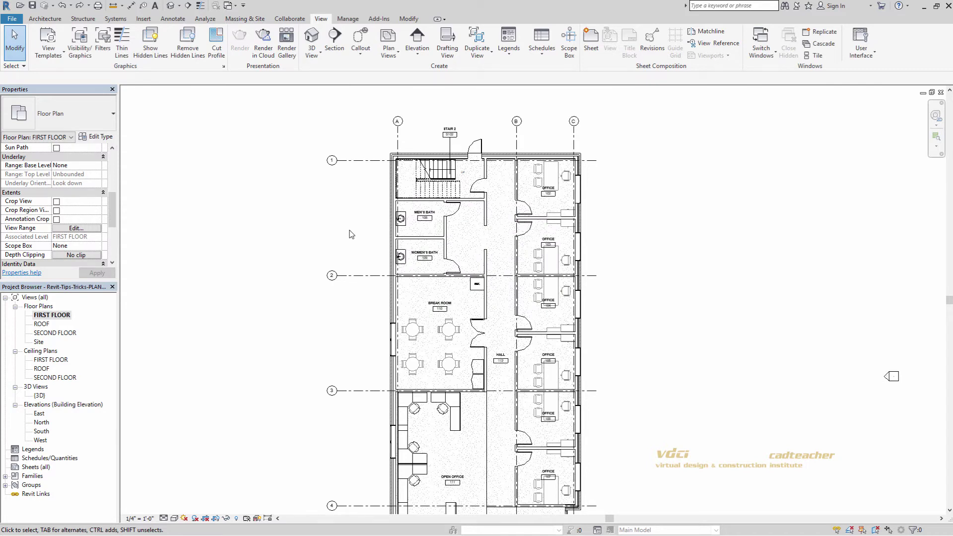
- Cut a building section north through both bathrooms and open Section 1
left_click(334, 49)
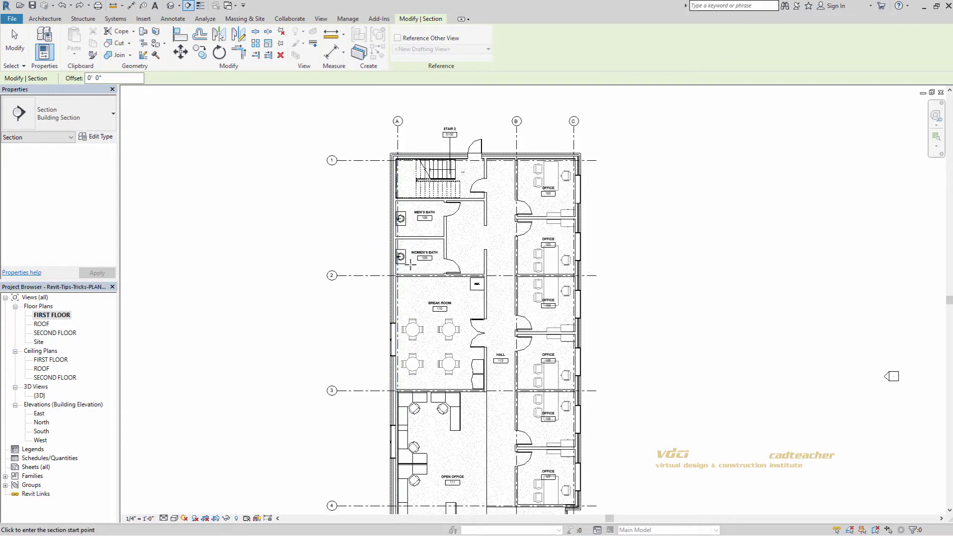
left_click(413, 295)
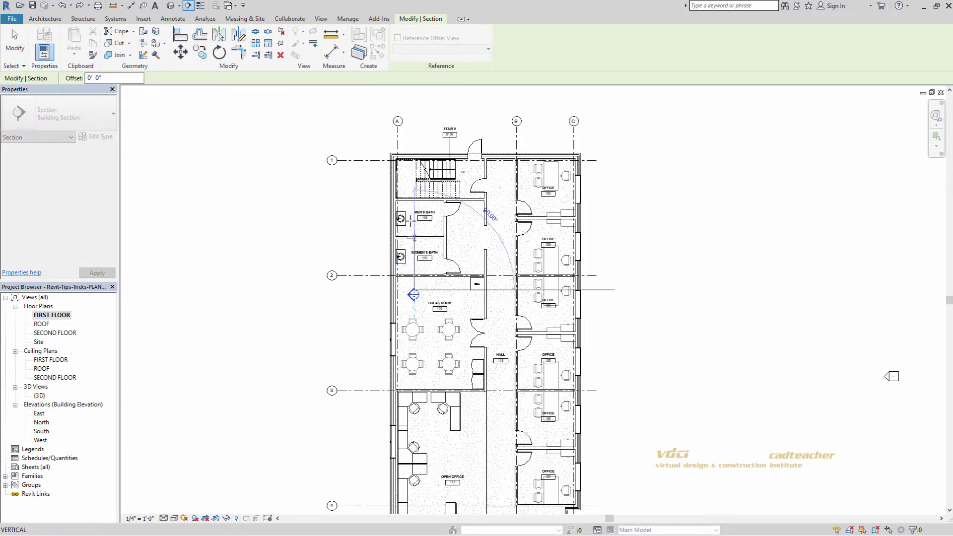
left_click(413, 204)
key("Escape")
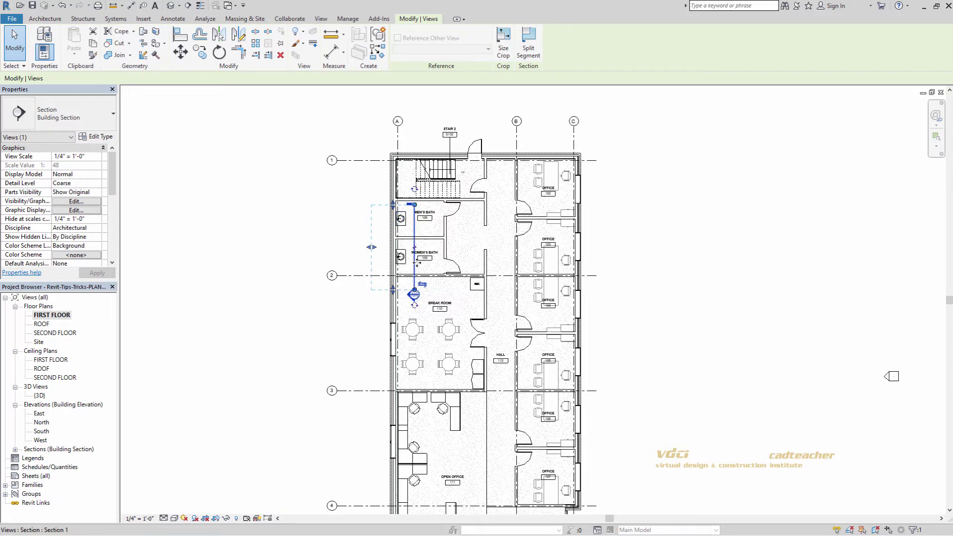
key("Escape")
double_click(414, 294)
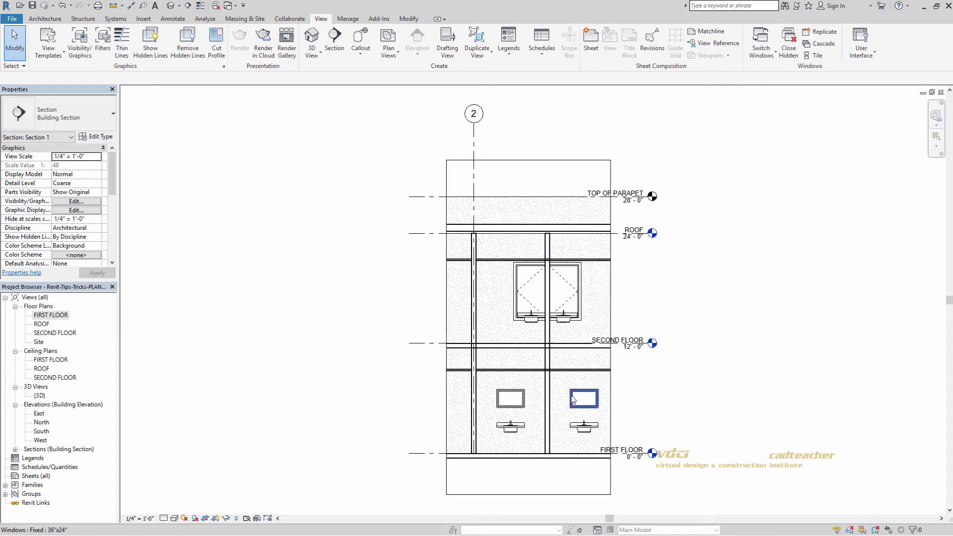
- Select the high bathroom windows in Section 1 to inspect them
left_click(572, 400)
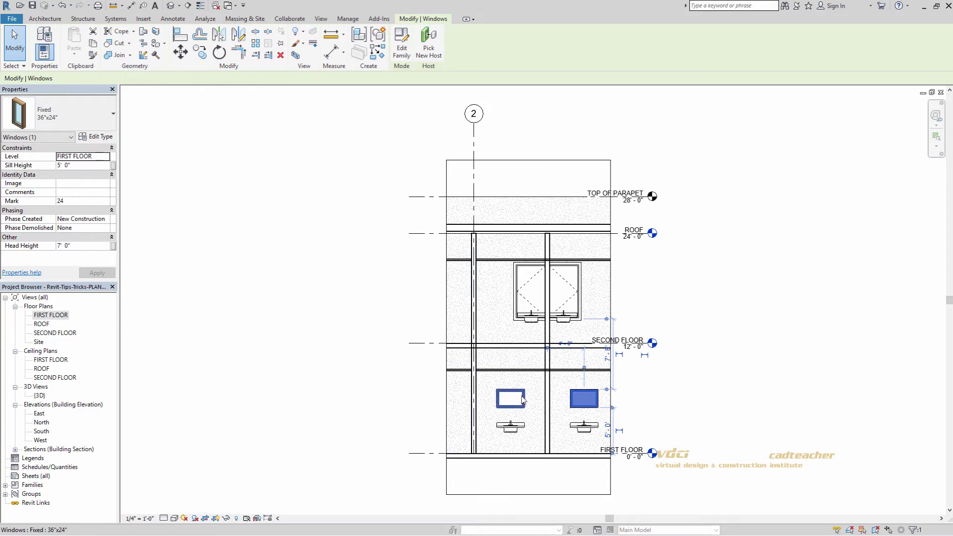
left_click(637, 418)
left_click_drag(632, 413, 425, 412)
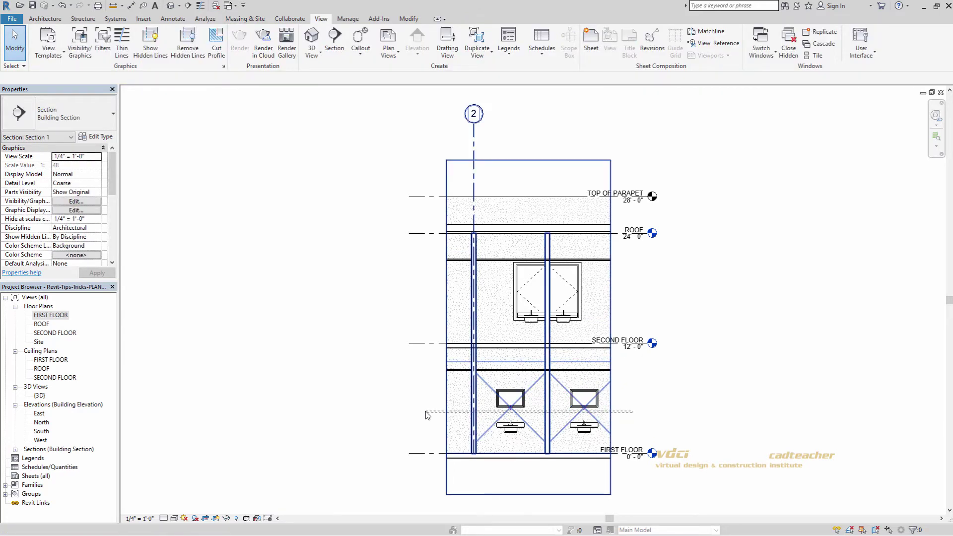
key("Escape")
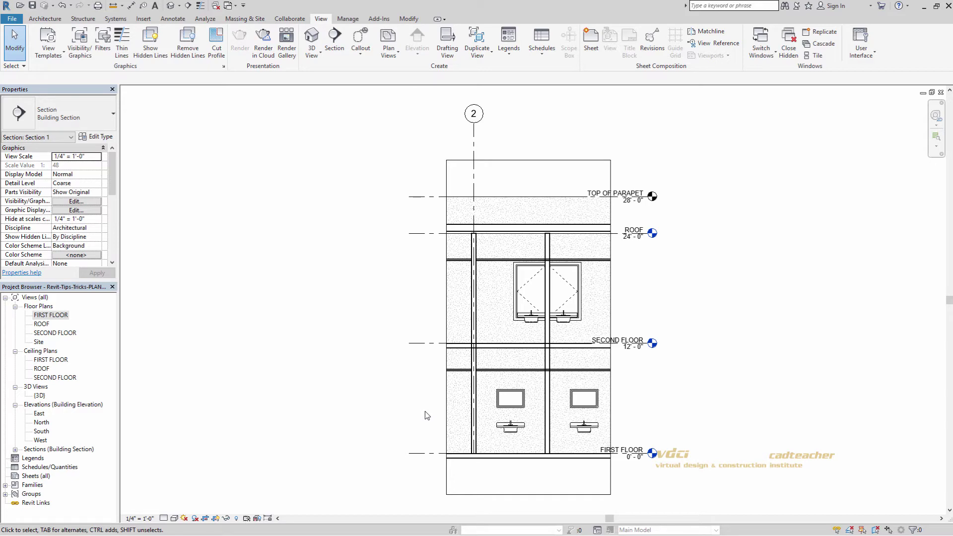
- Open the FIRST FLOOR plan and start a new Plan Region
left_click(64, 319)
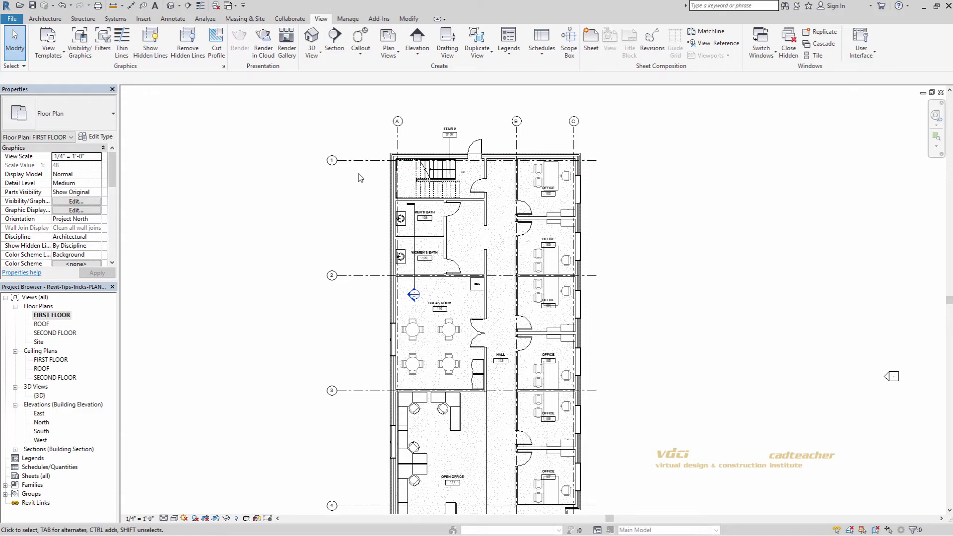
left_click(322, 20)
left_click(398, 56)
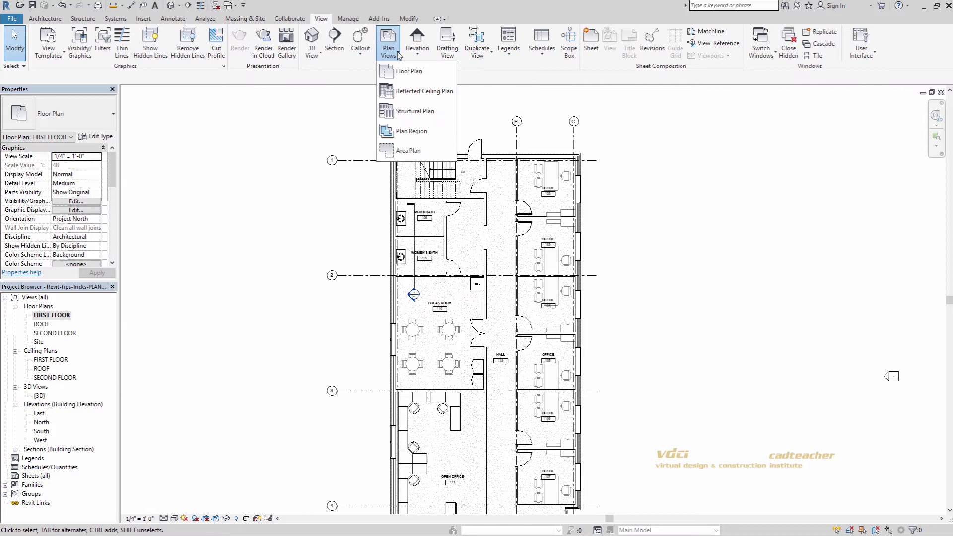
left_click(410, 132)
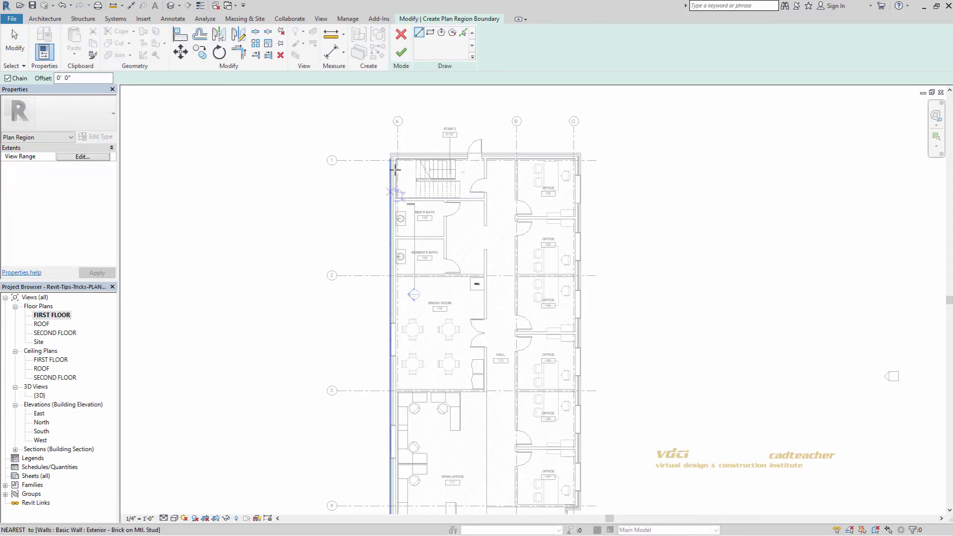
- Sketch a rectangle around both baths, finish, and extend its left edge past the exterior wall
left_click(430, 33)
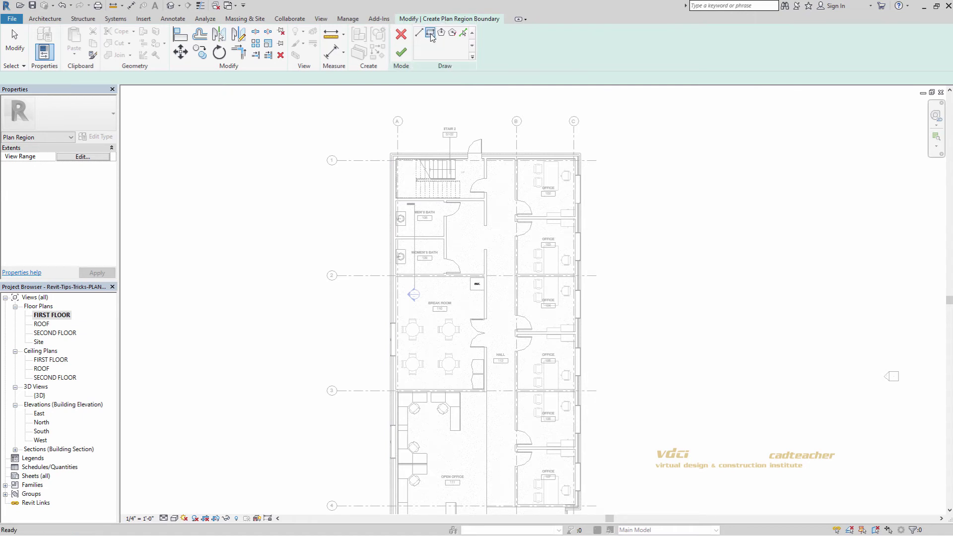
left_click(386, 197)
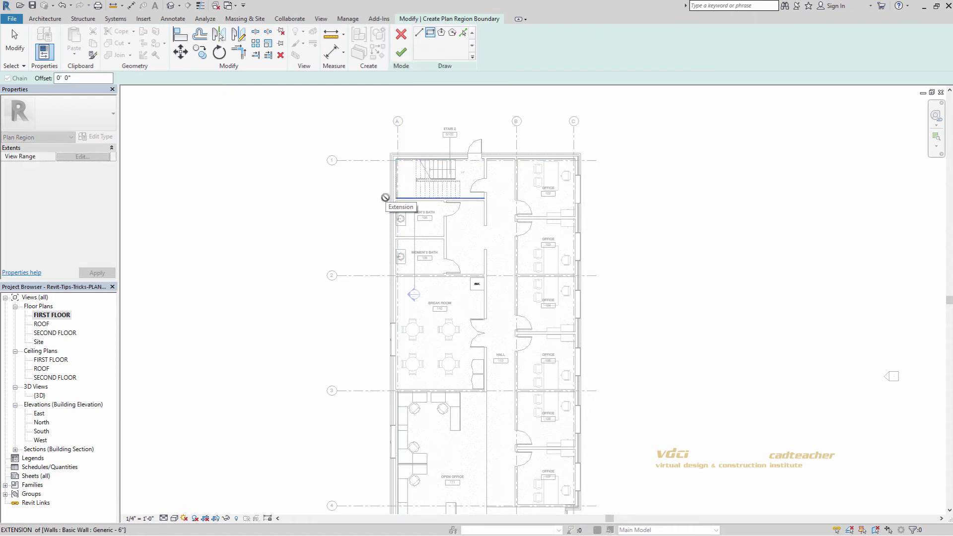
left_click(439, 276)
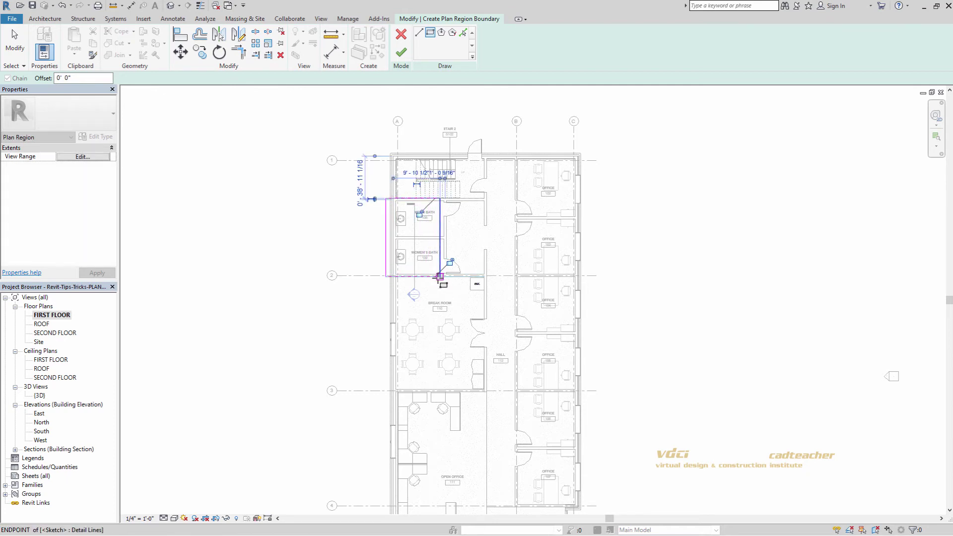
left_click(401, 52)
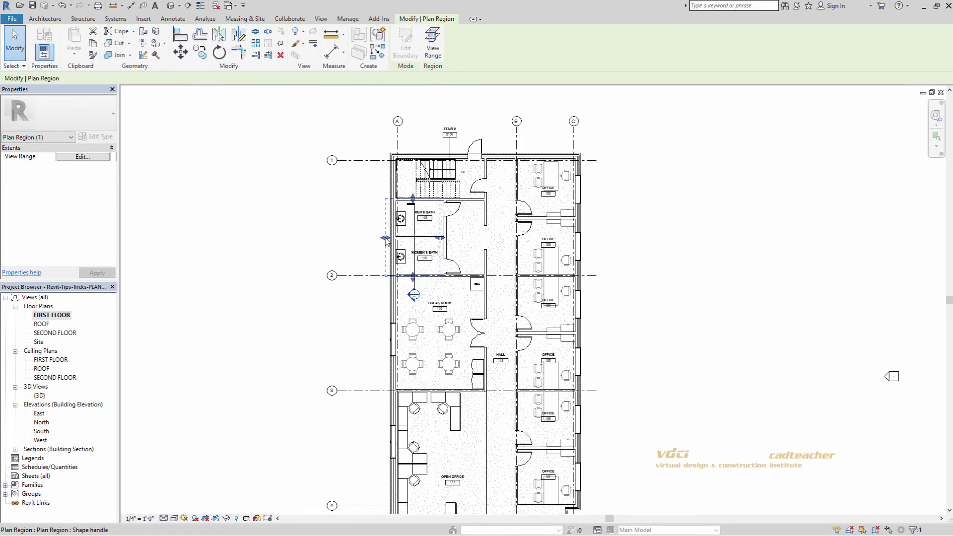
left_click_drag(385, 238, 376, 238)
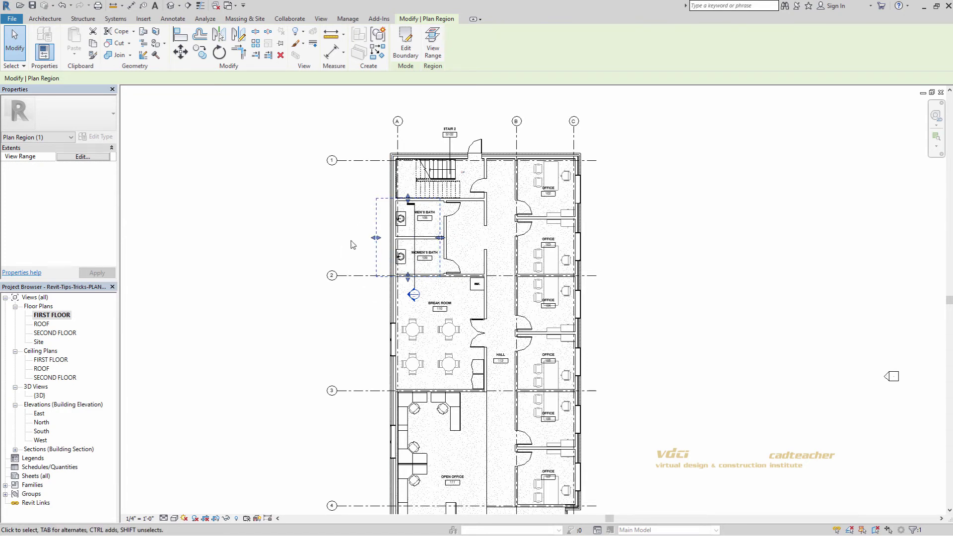
- Select the bathroom plan region and edit its View Range in Properties
key("Escape")
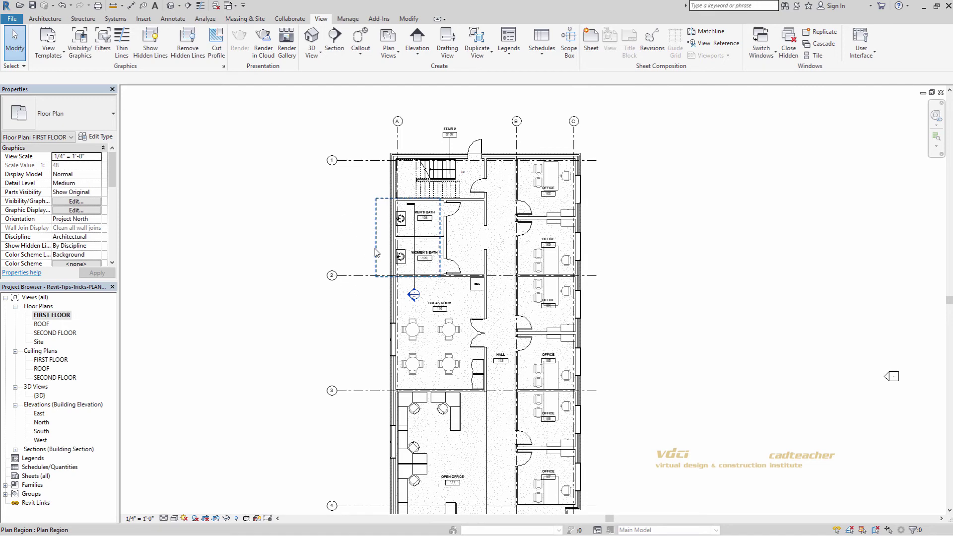
left_click(376, 252)
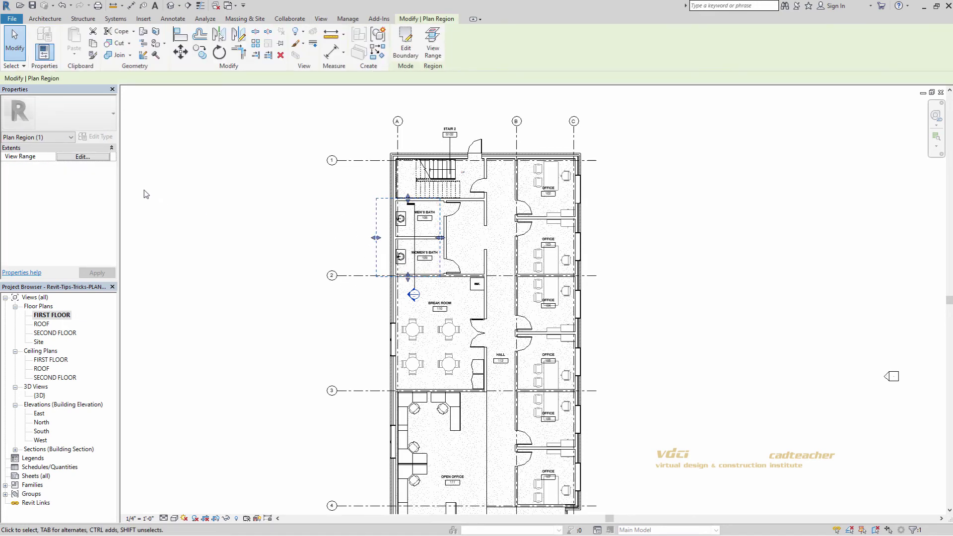
left_click(86, 160)
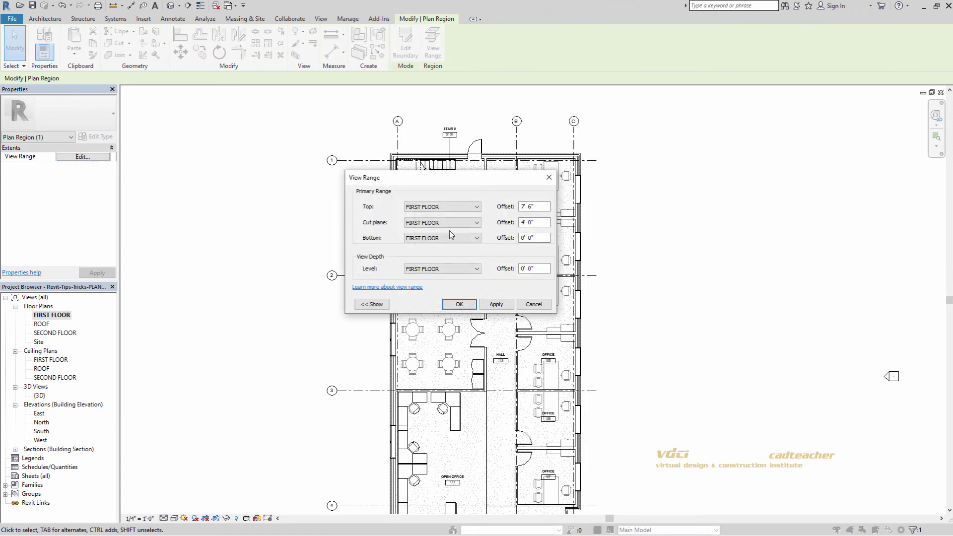
- Change the plan region's cut plane offset to 5' 0" and apply it
left_click(522, 222)
key("BackSpace")
key("BackSpace")
type("5'")
left_click(496, 304)
left_click(459, 304)
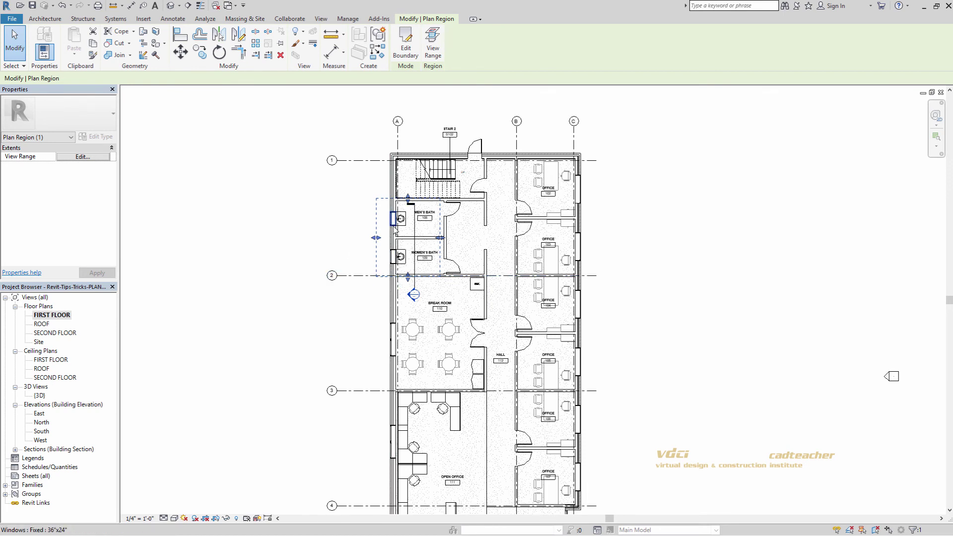
left_click(359, 249)
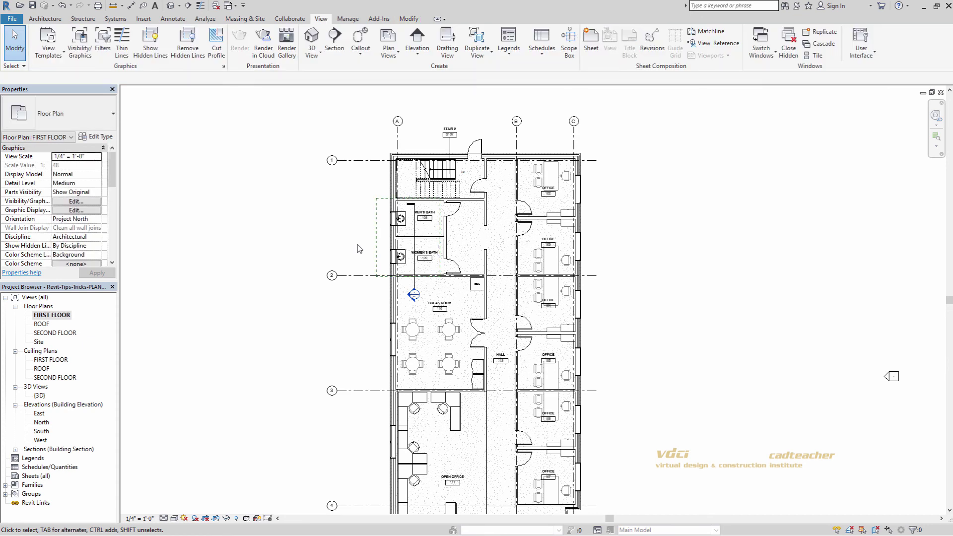
left_click(375, 246)
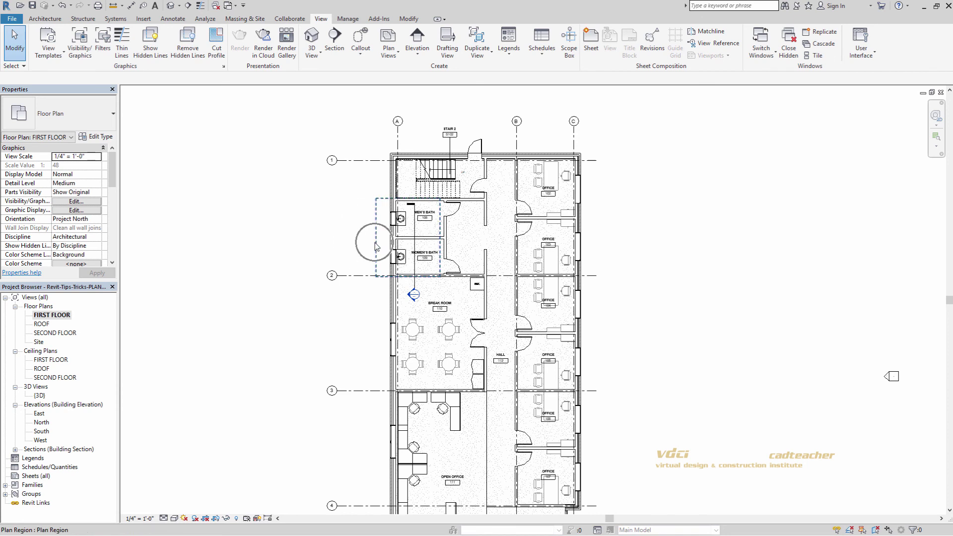
left_click(395, 229)
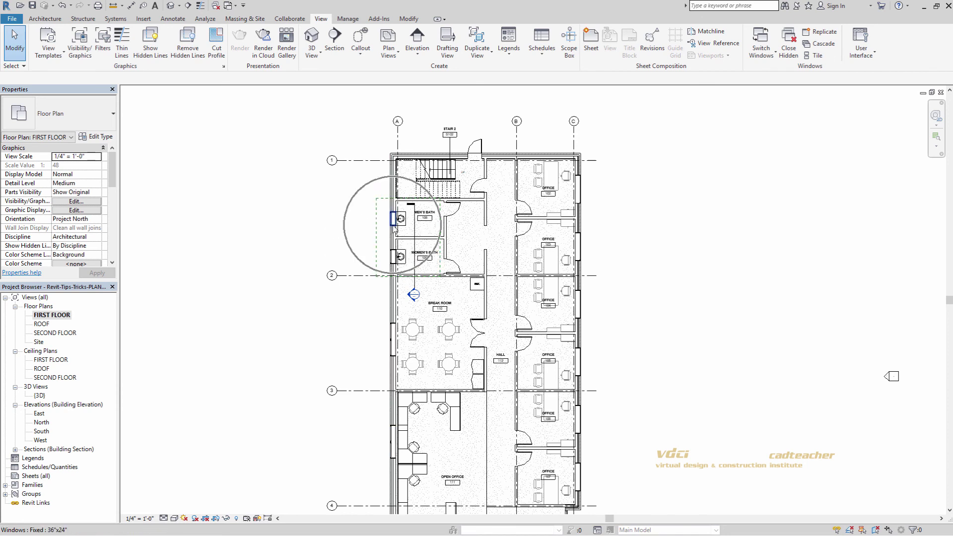